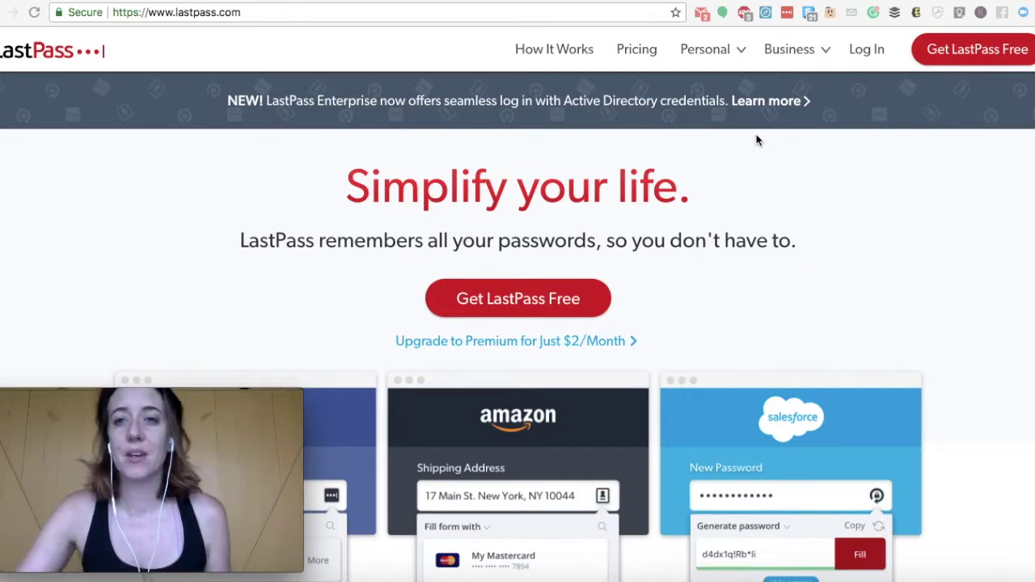
Step: Log in to the LastPass vault from the site header's Log In link with the saved credentials
click(868, 56)
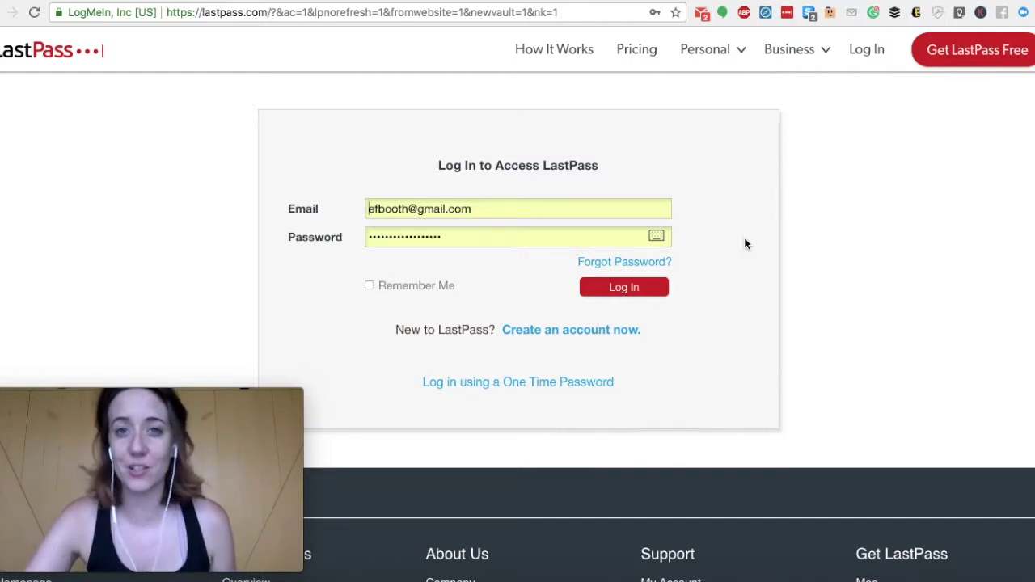
click(625, 289)
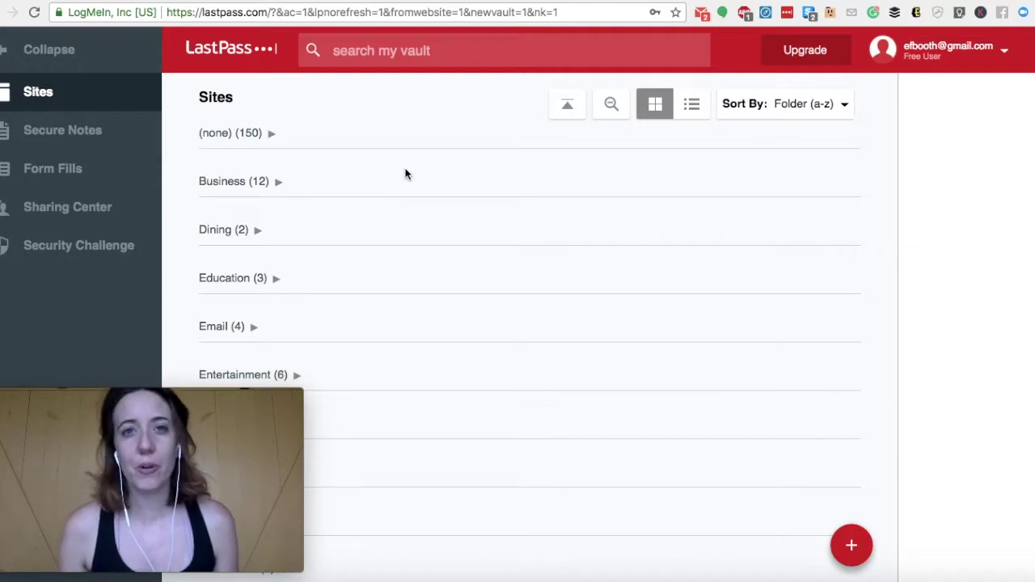
Step: Begin a new site entry from the vault's + menu using Add Site
mouse_move(851, 547)
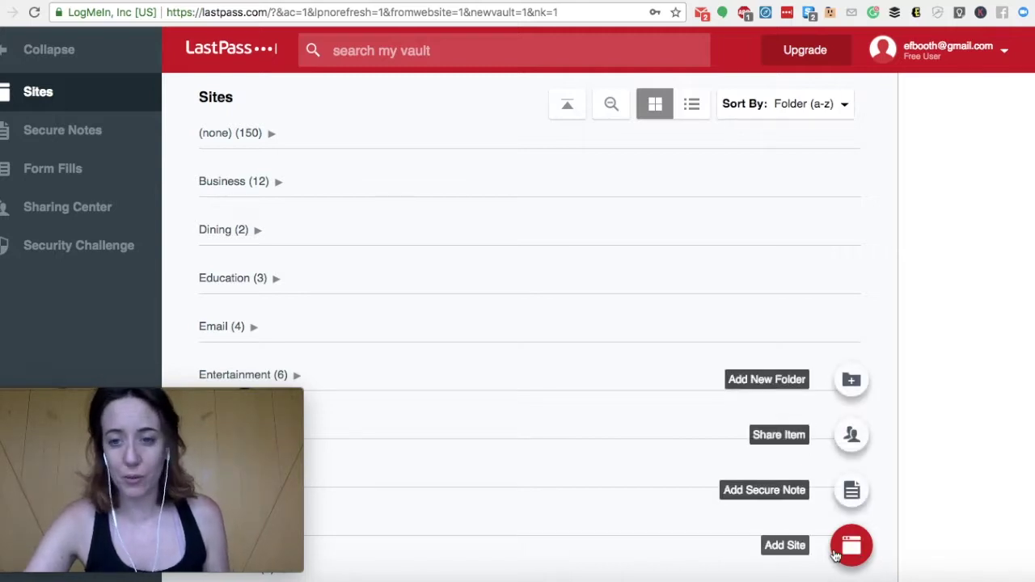
click(850, 549)
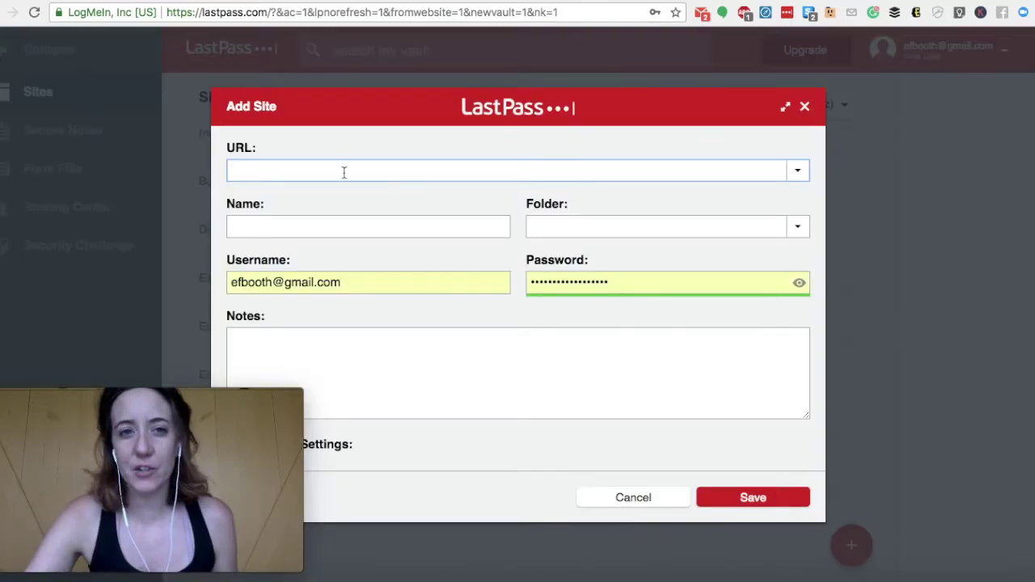
Step: Check the URL suggestions, then set the new entry's folder to Security
click(331, 170)
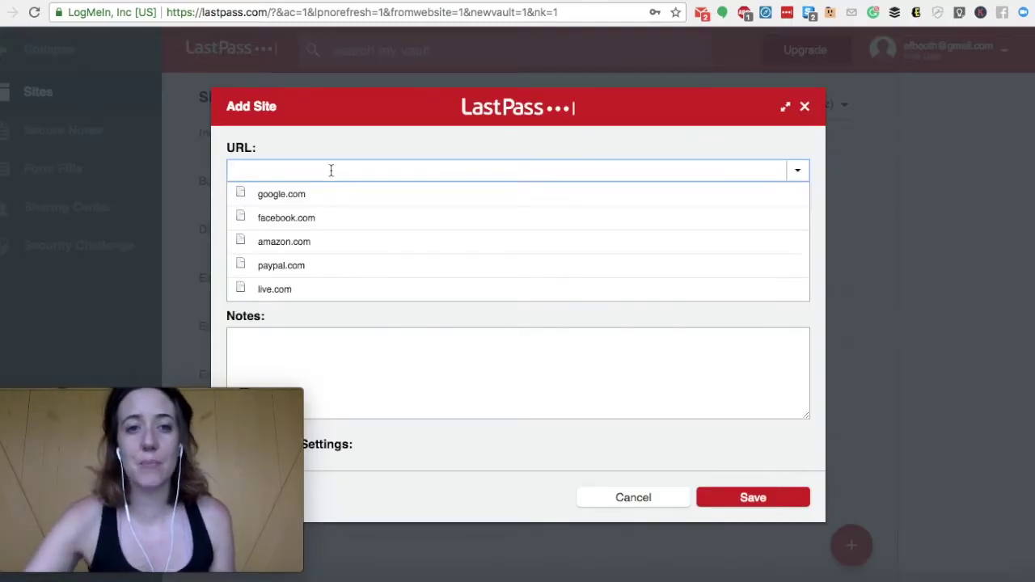
click(352, 137)
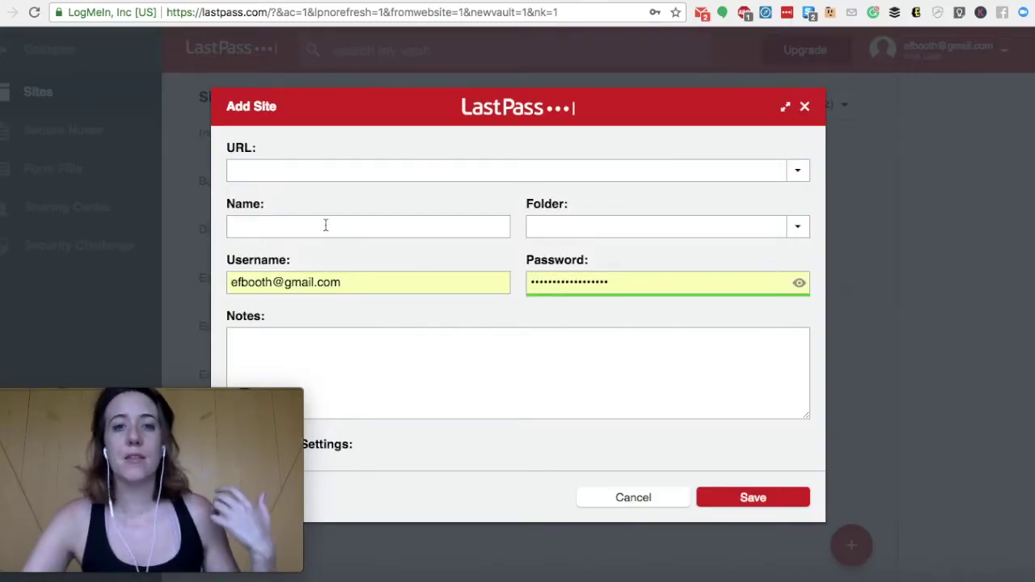
click(796, 227)
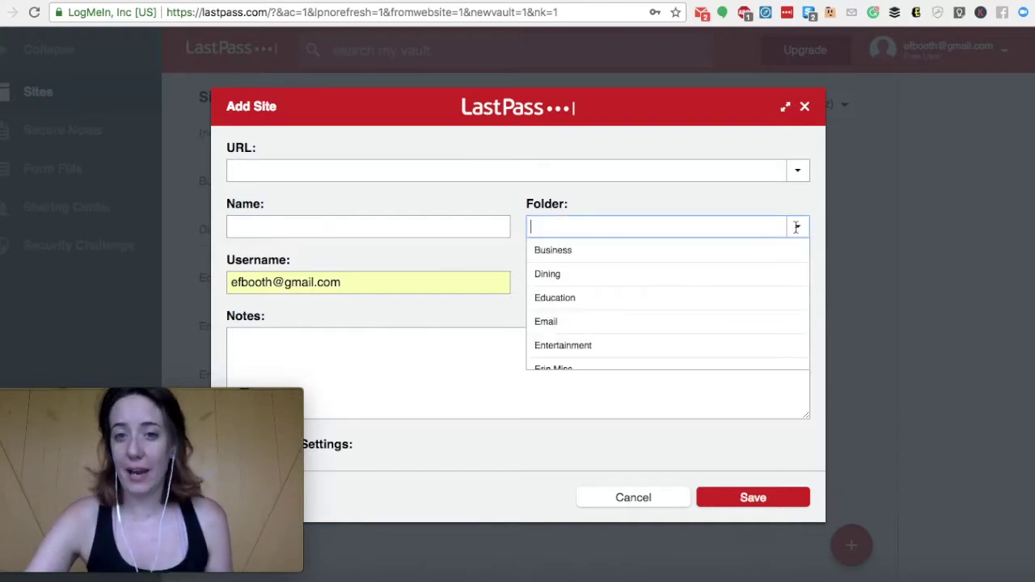
scroll(614, 323, down, 5)
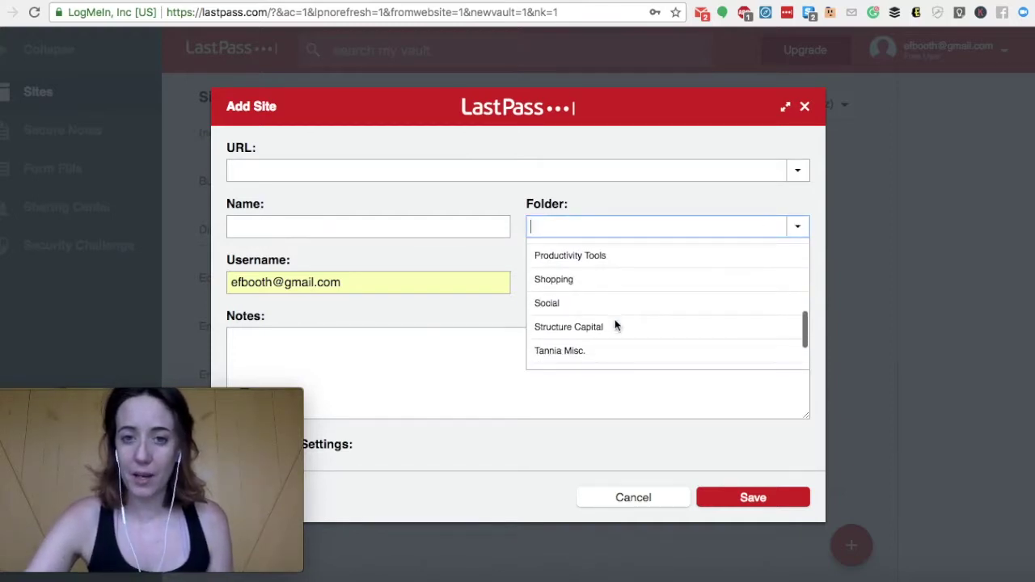
scroll(614, 325, down, 2)
scroll(614, 324, up, 7)
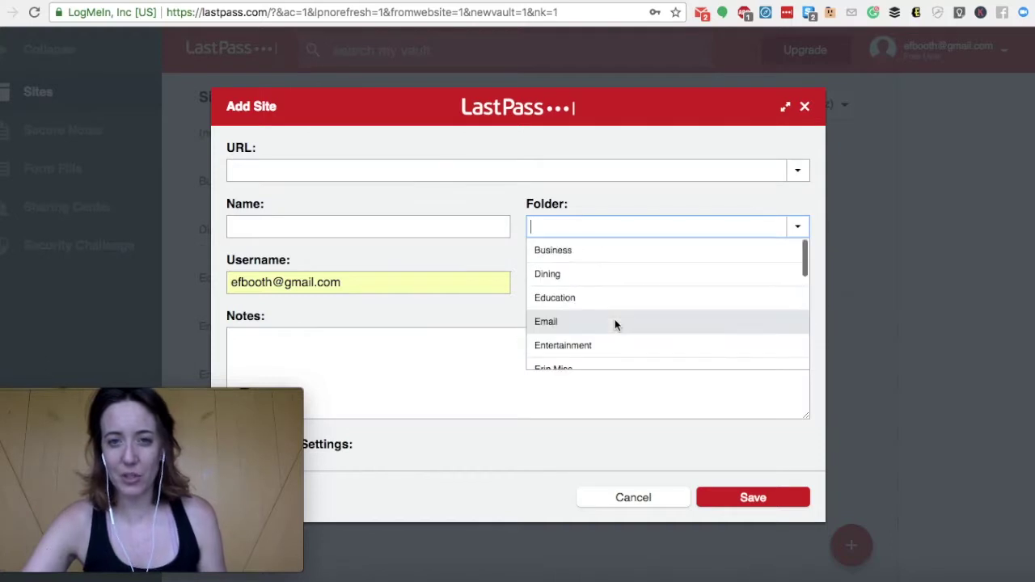
text(Secu)
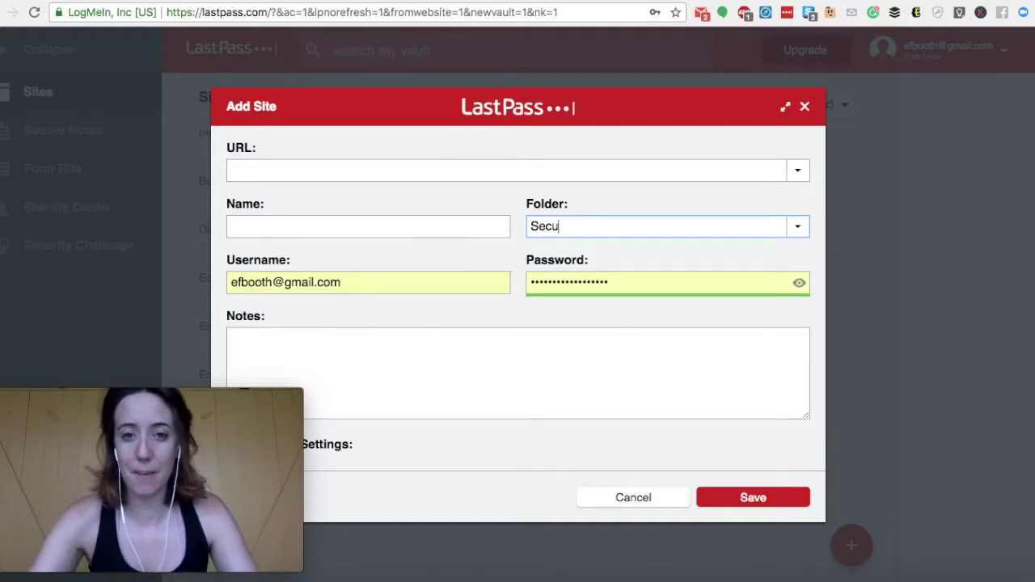
text(rity)
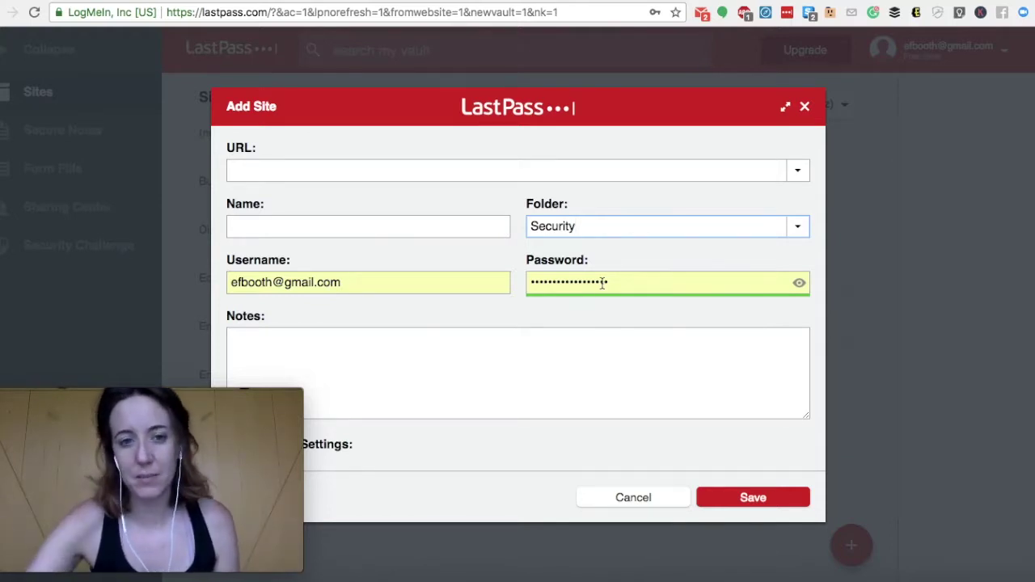
Step: Cancel the new site entry and discard its unsaved changes
click(400, 375)
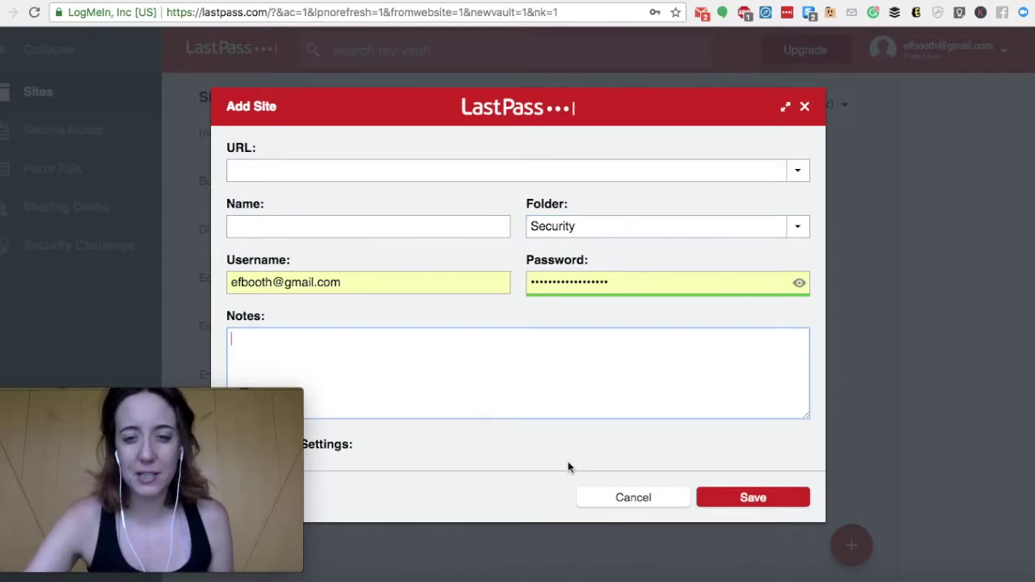
click(651, 499)
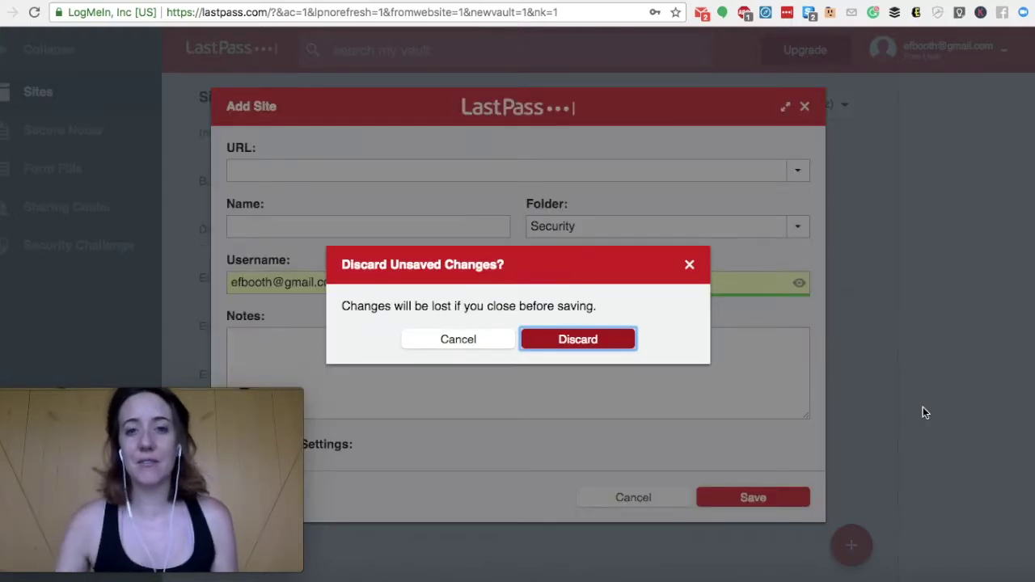
click(577, 338)
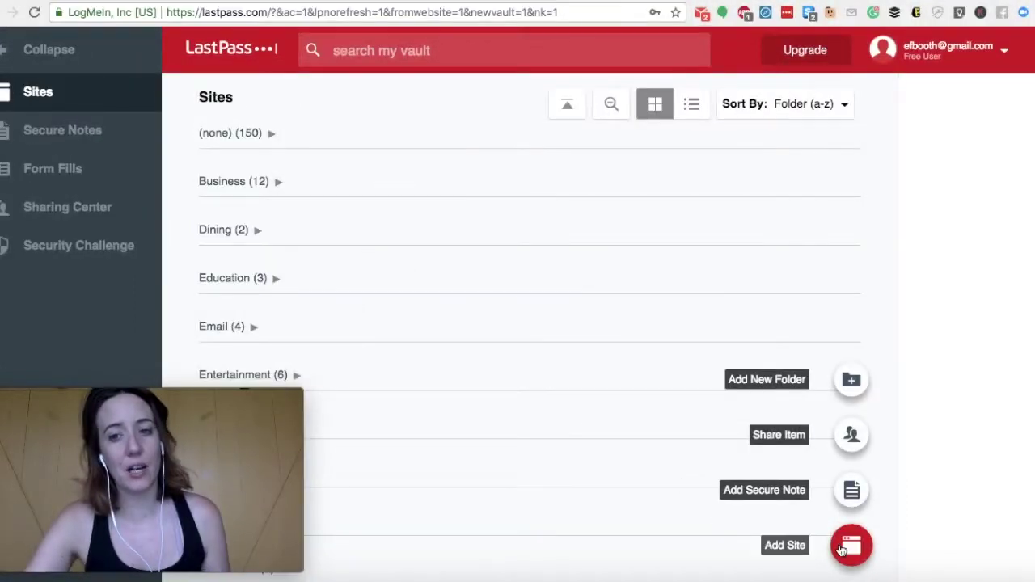
Step: Start a new secure note, opening an empty Generic Add Note dialog
click(845, 492)
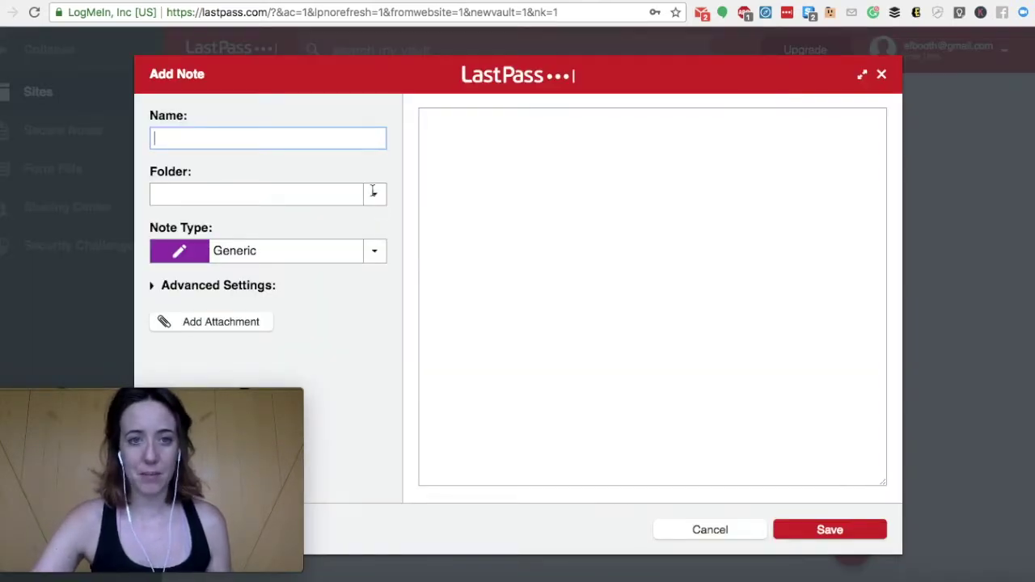
Step: Scroll through the Note Type list, then go to the Sharing Center's Shared with Others page
click(378, 248)
scroll(354, 287, down, 1)
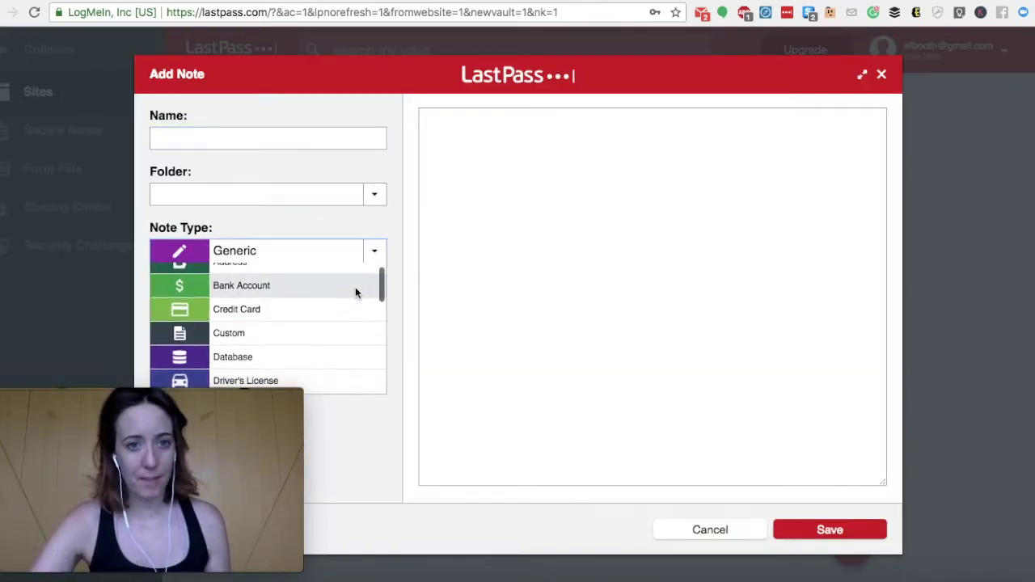
scroll(355, 293, down, 3)
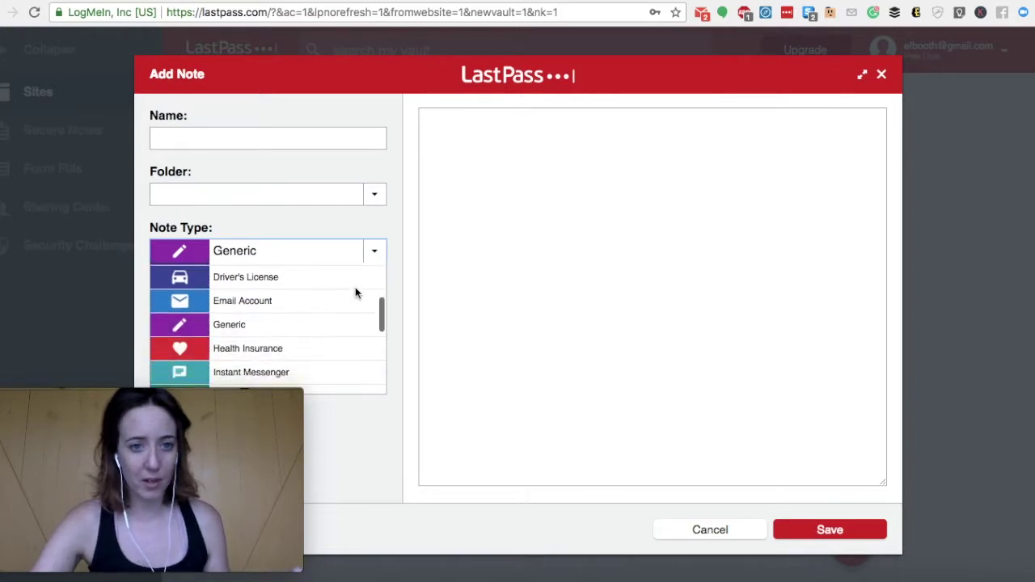
scroll(283, 307, down, 2)
scroll(282, 311, down, 3)
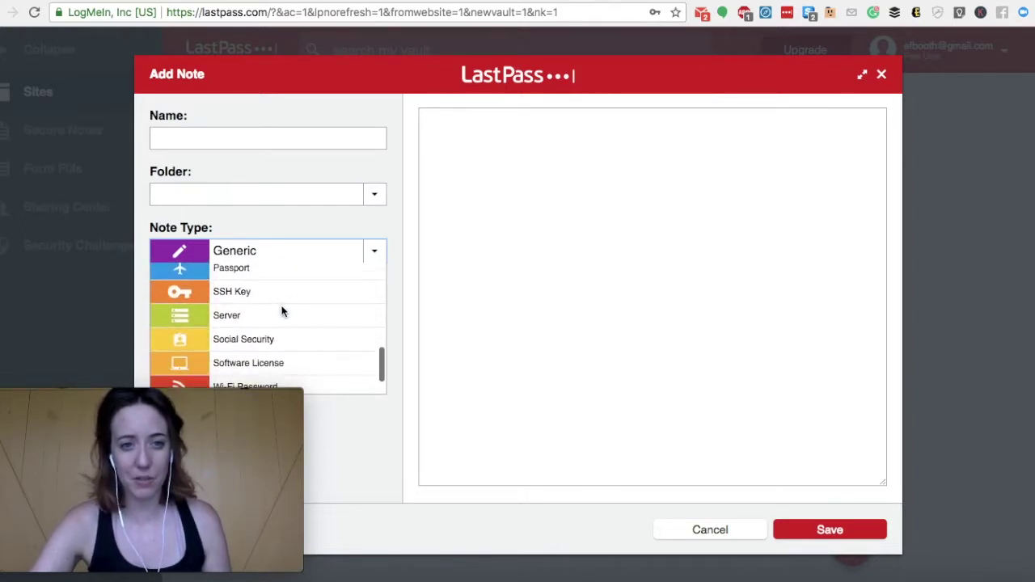
scroll(246, 292, down, 2)
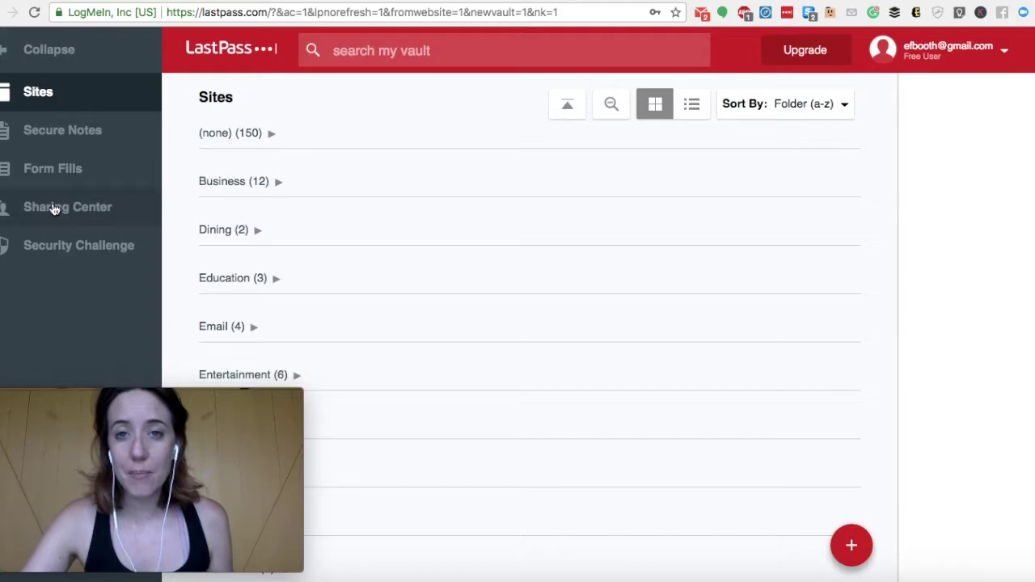
click(53, 209)
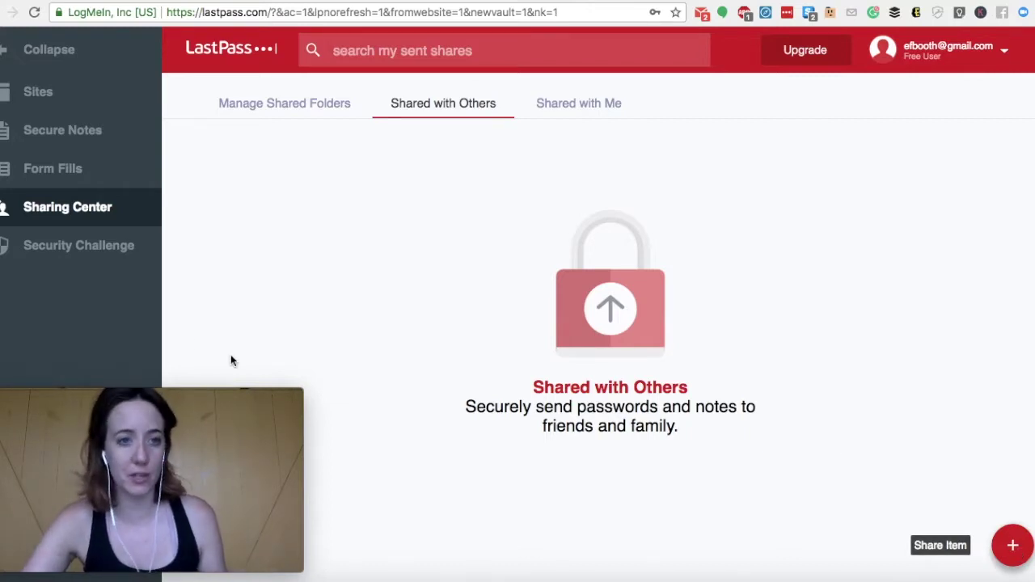
Step: Open a blank Share an Item dialog from the Sharing Center's + Share Item button
click(1012, 545)
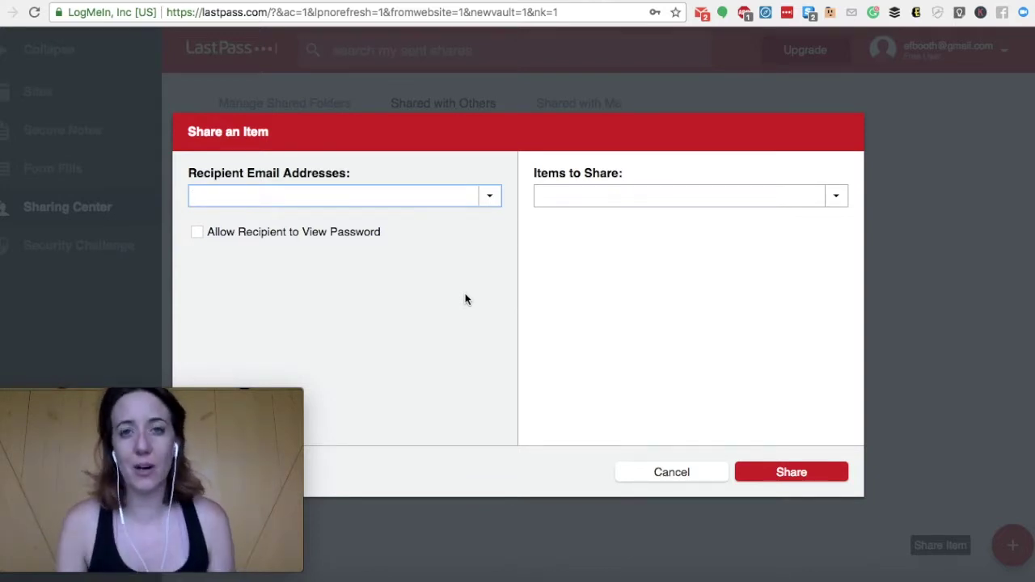
Step: Look over the shareable vault items, then close the Share an Item dialog without sharing
click(680, 194)
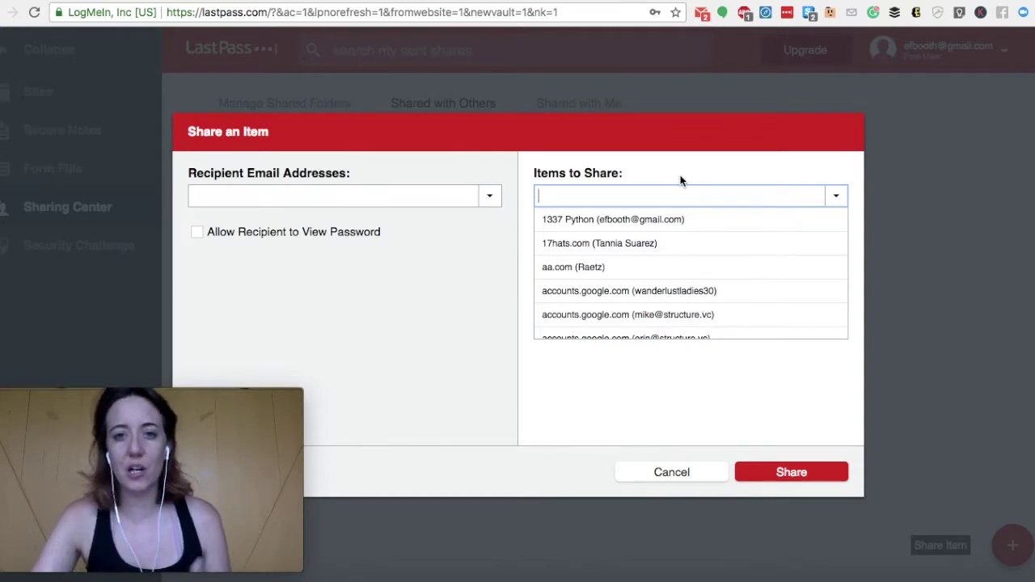
click(648, 426)
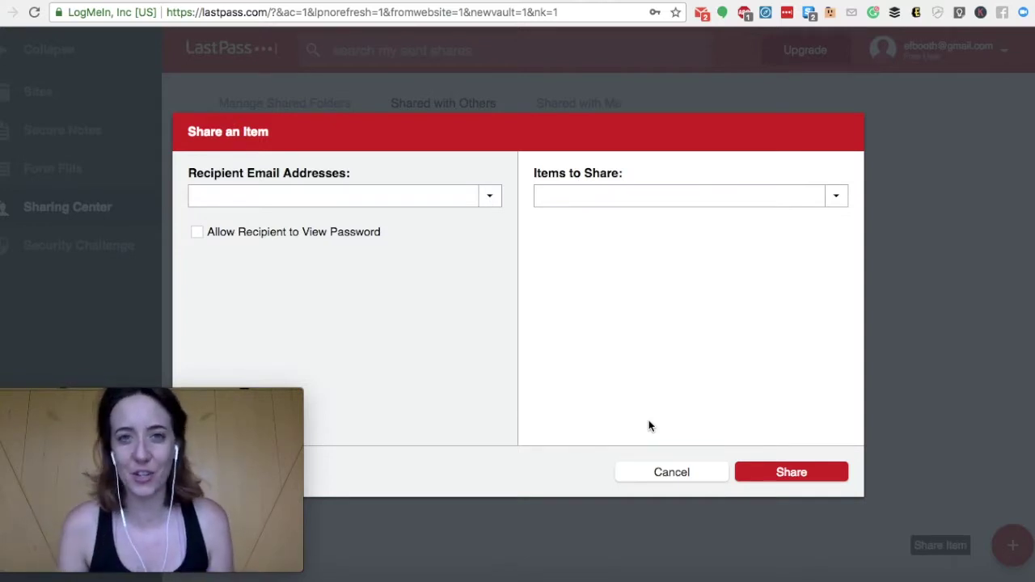
key(Escape)
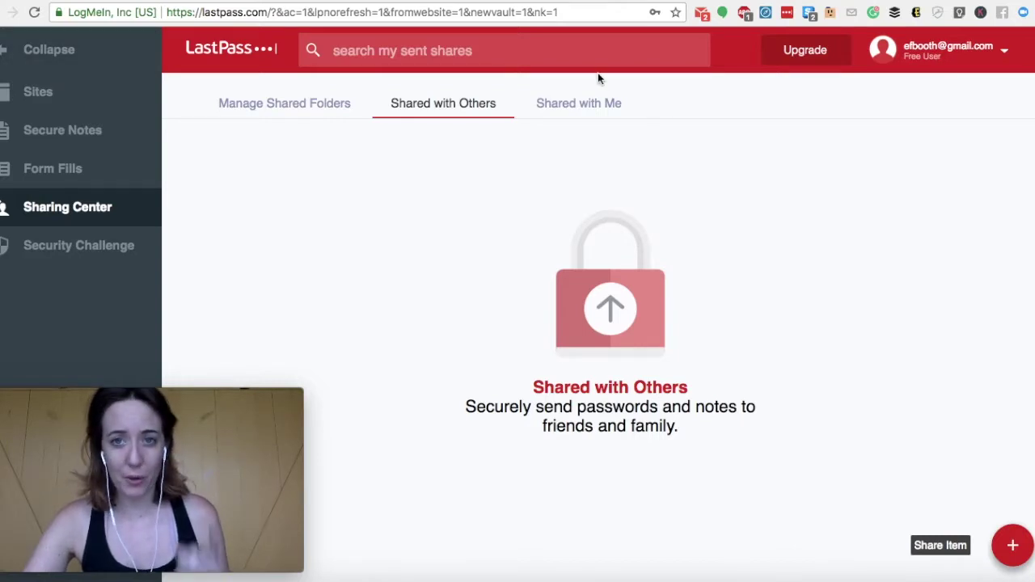
Step: Search Google for 'lastpass for chrome' in a new tab and scroll the results
click(787, 13)
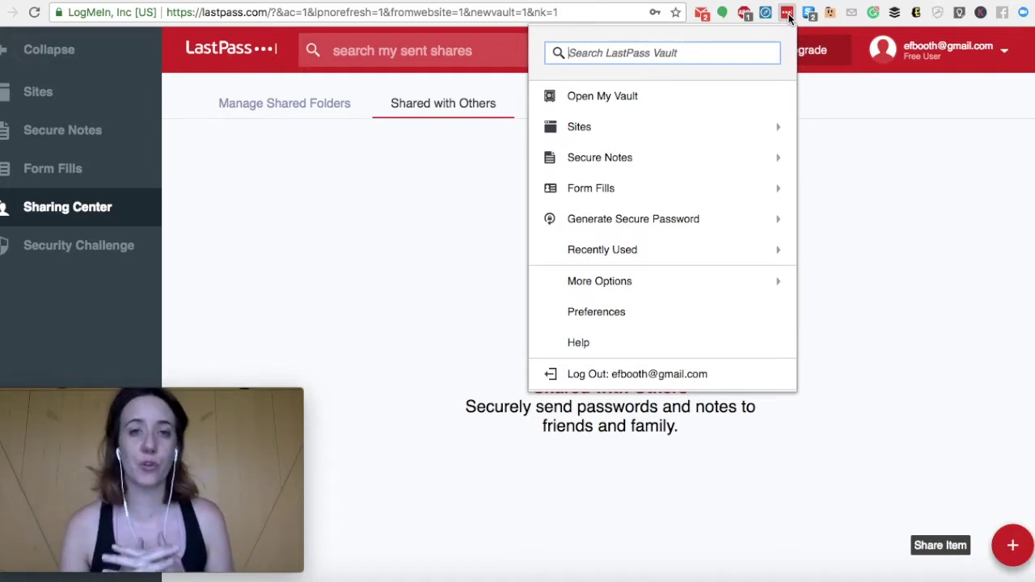
click(408, 2)
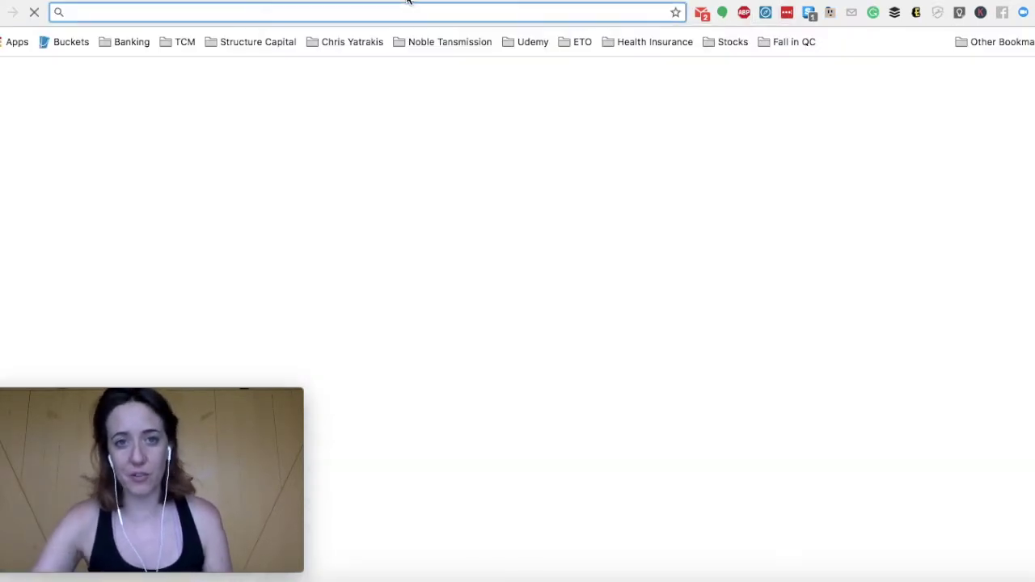
text(a)
key(BackSpace)
key(BackSpace)
text(lastp)
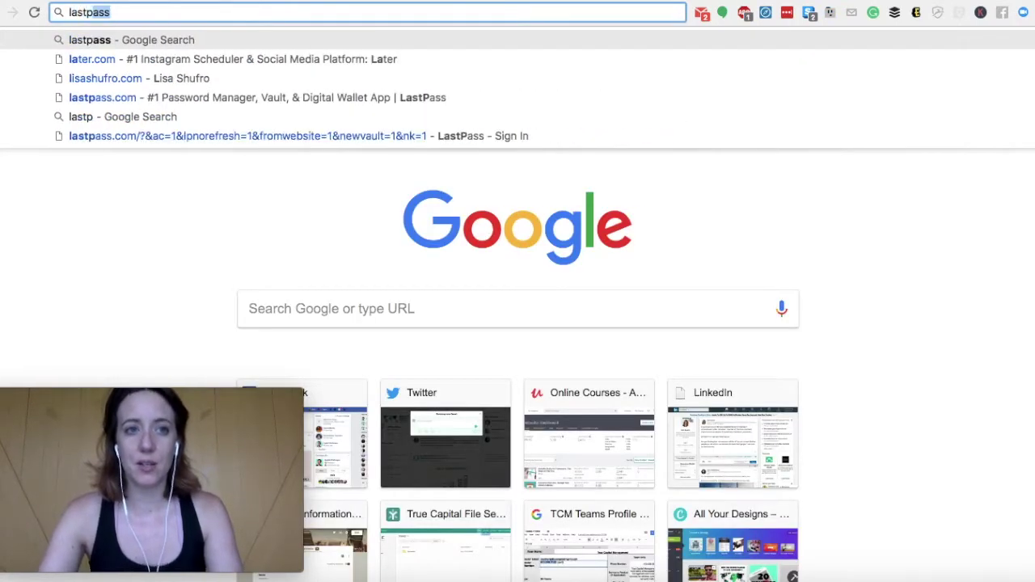
text(ass for)
key(Return)
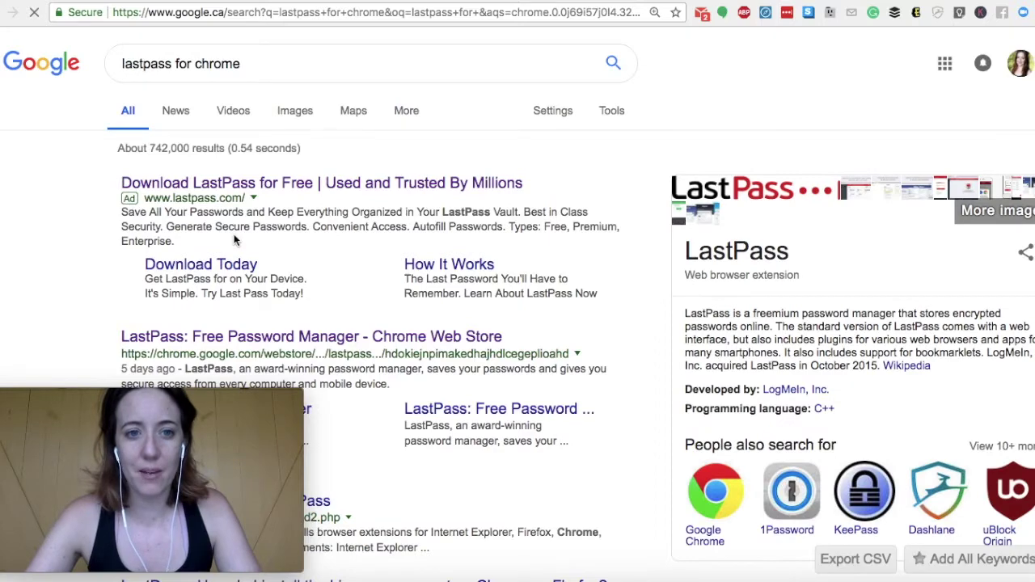
scroll(234, 234, down, 2)
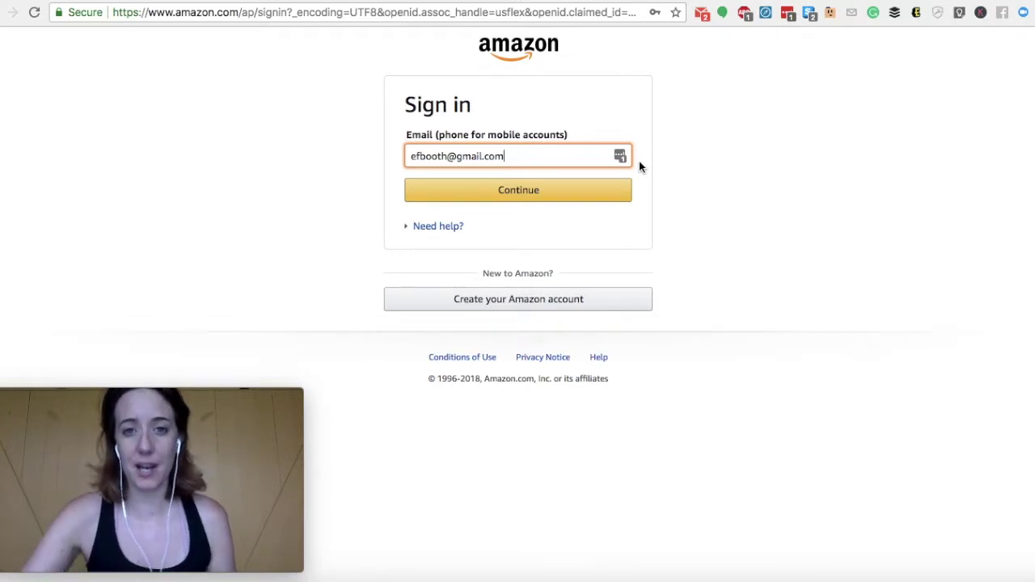
Step: Continue to Amazon's password step so LastPass autofills the saved password, with its menu open
click(542, 194)
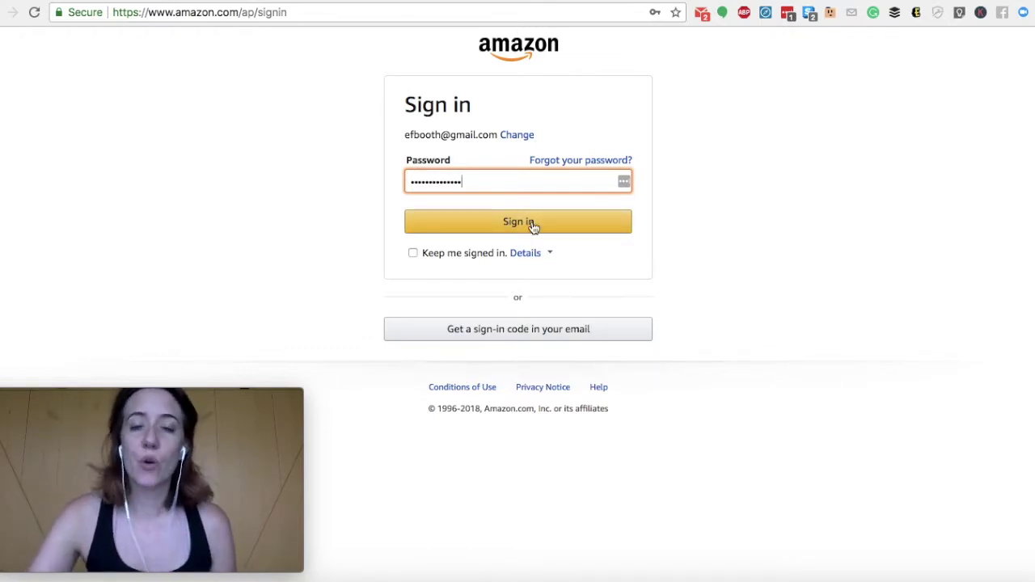
click(787, 13)
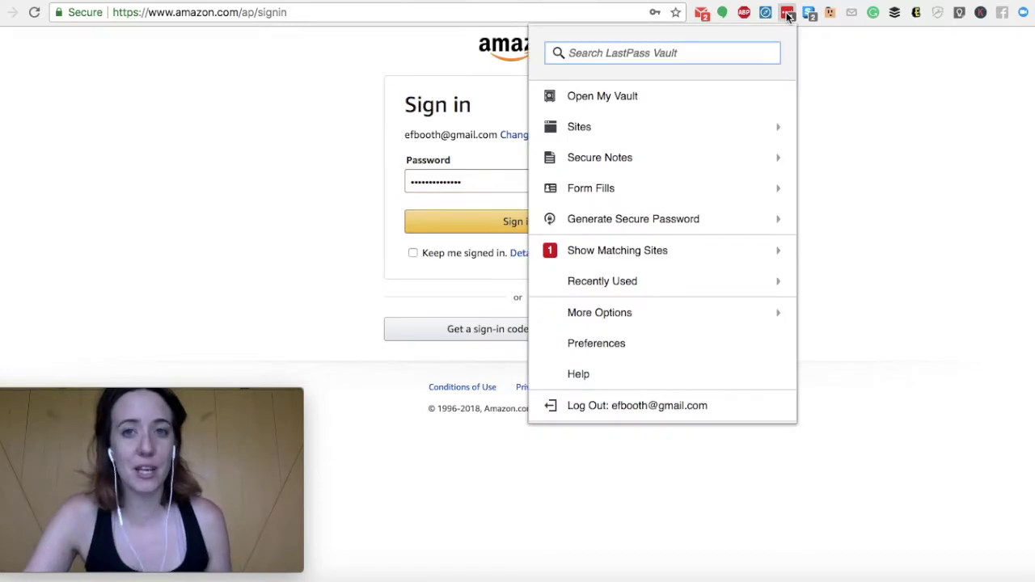
click(299, 147)
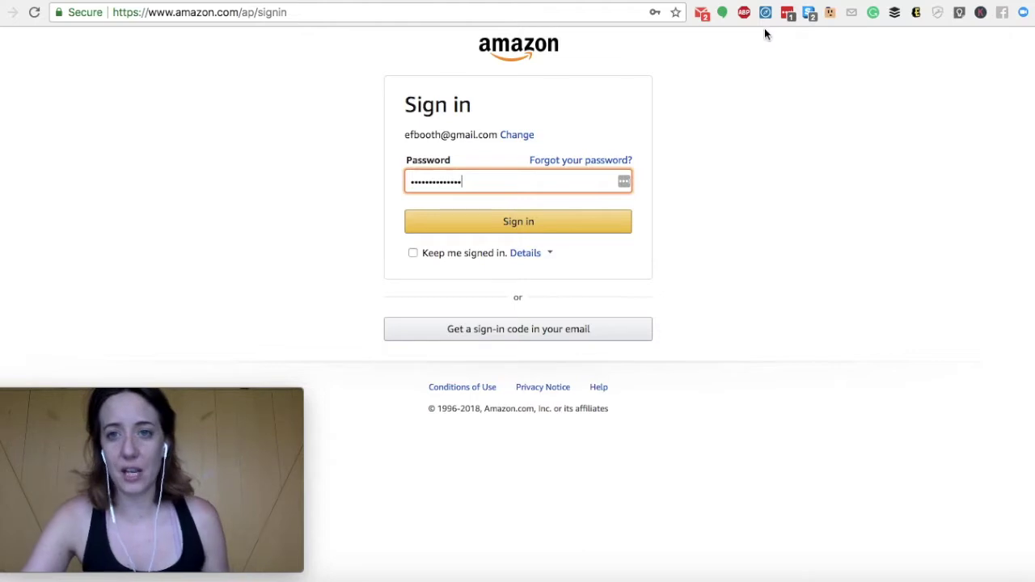
click(787, 13)
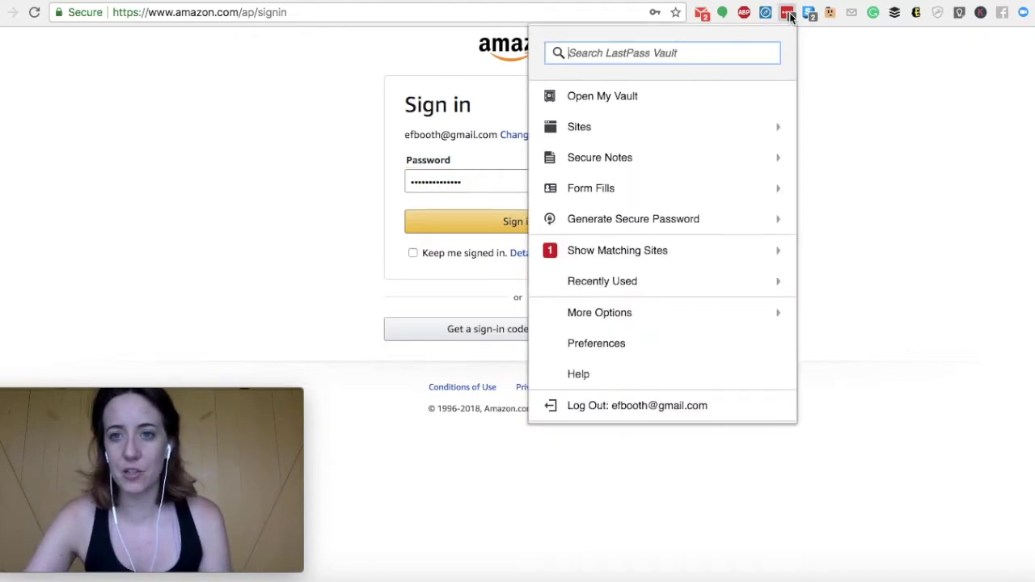
click(774, 189)
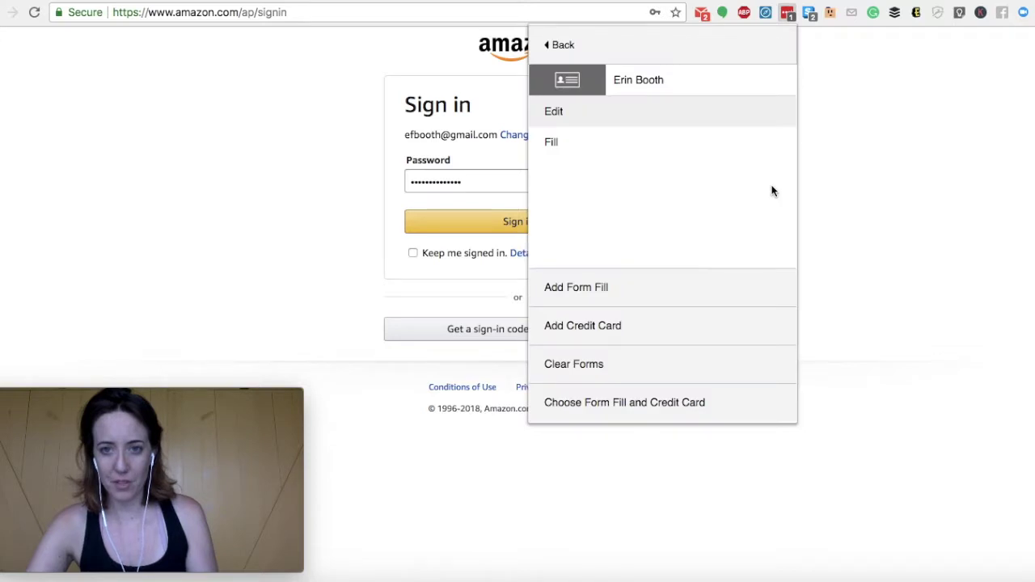
click(572, 146)
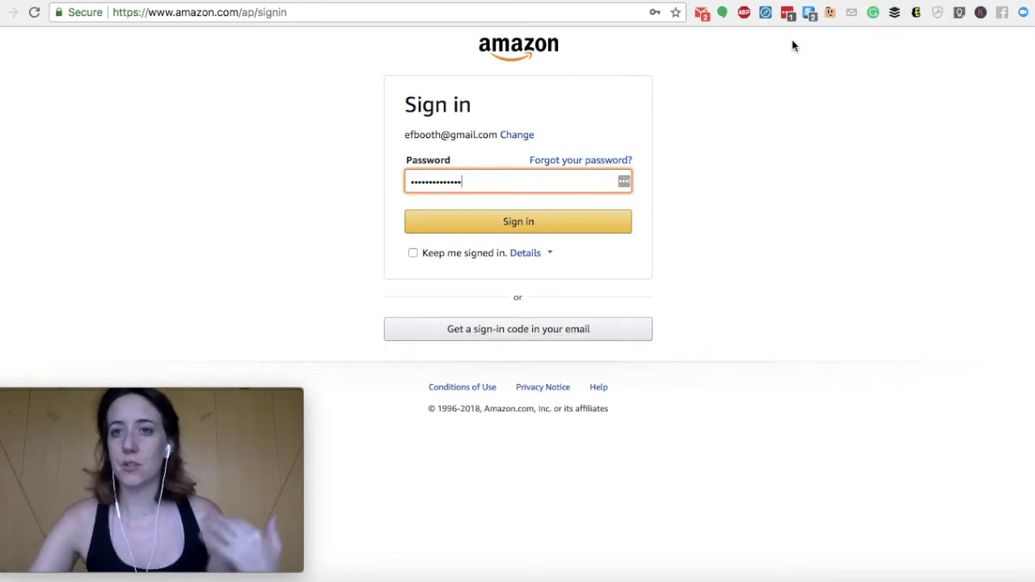
click(789, 15)
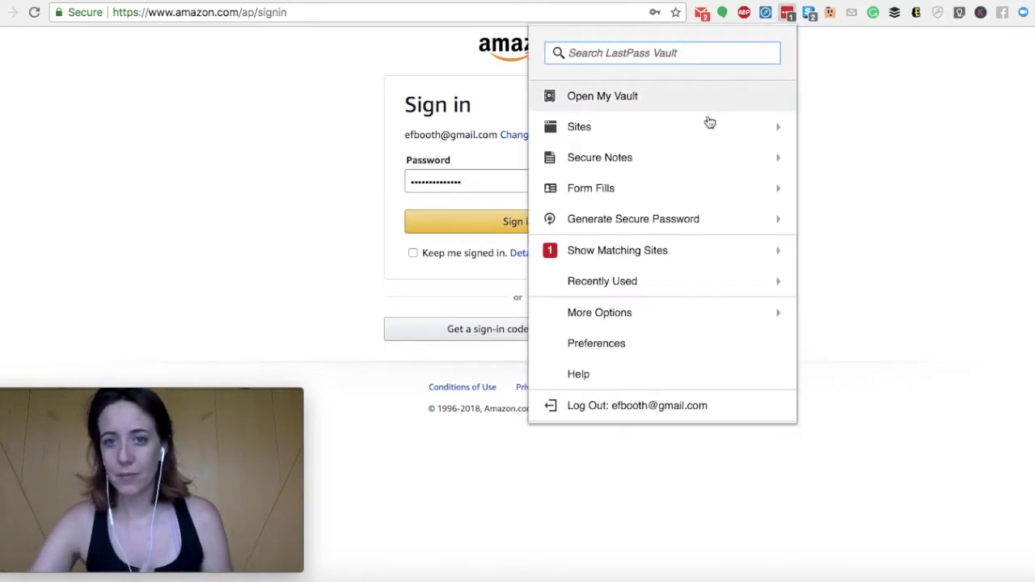
click(746, 193)
click(590, 146)
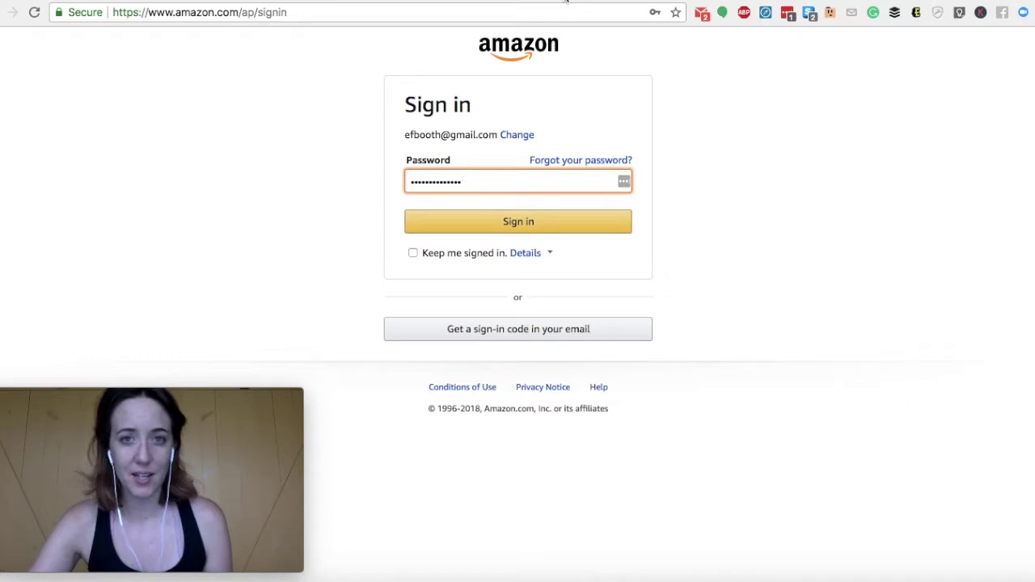
Step: Back on the vault tab, generate a secure password with length set to 10 characters
key(ctrl+Tab)
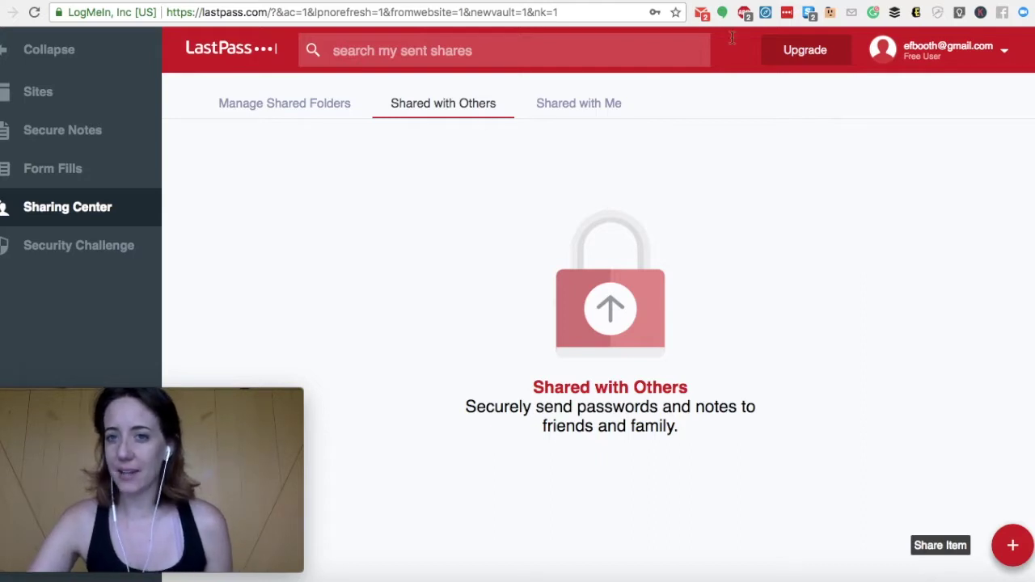
click(788, 15)
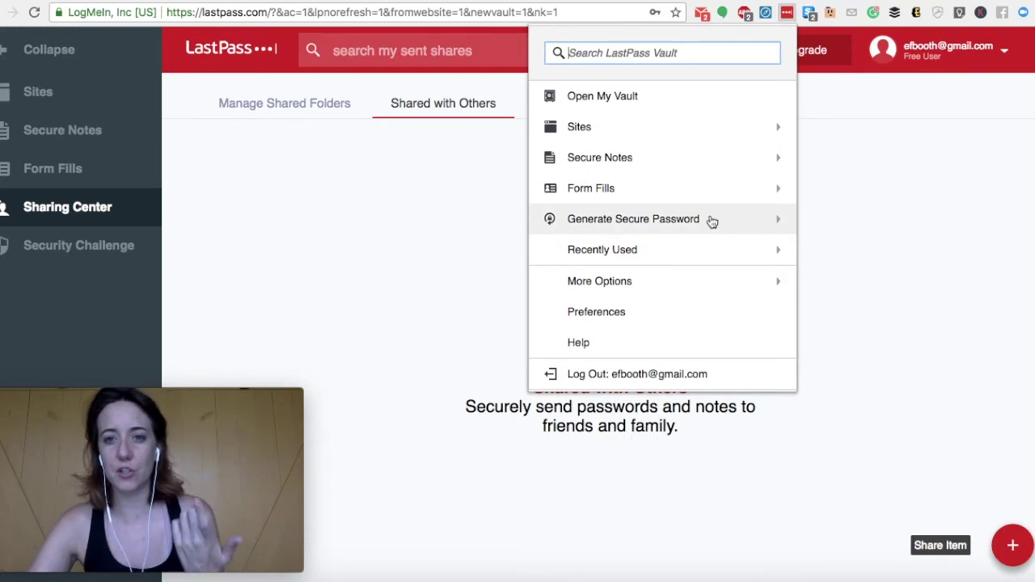
click(711, 220)
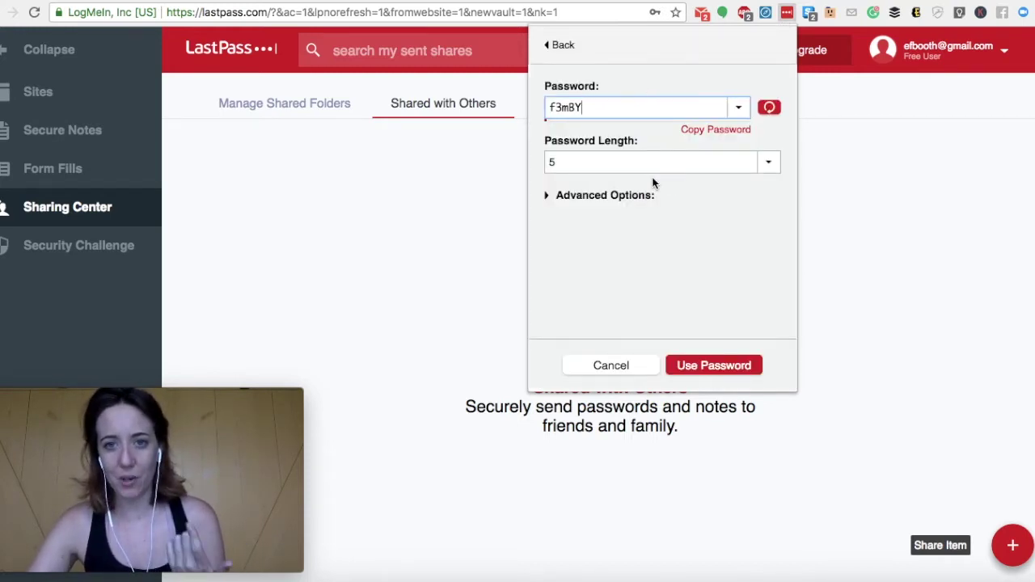
click(768, 162)
scroll(651, 252, down, 20)
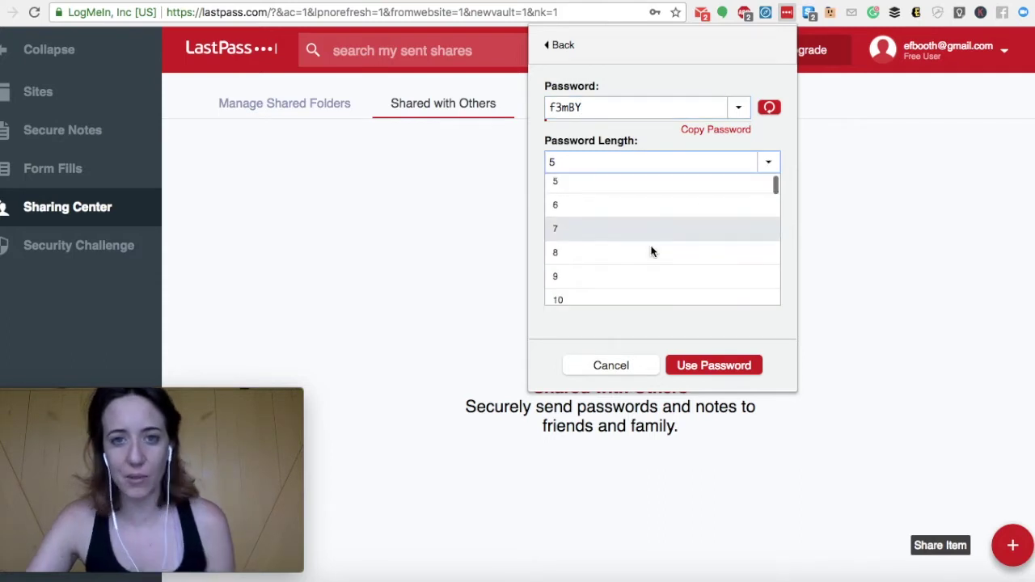
scroll(625, 297, down, 5)
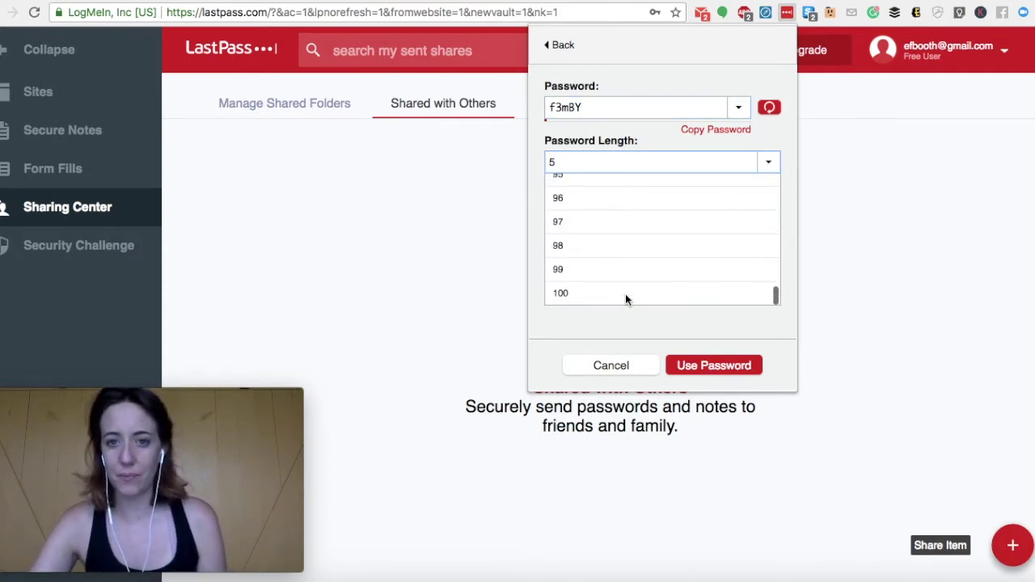
scroll(609, 234, up, 20)
scroll(608, 232, up, 5)
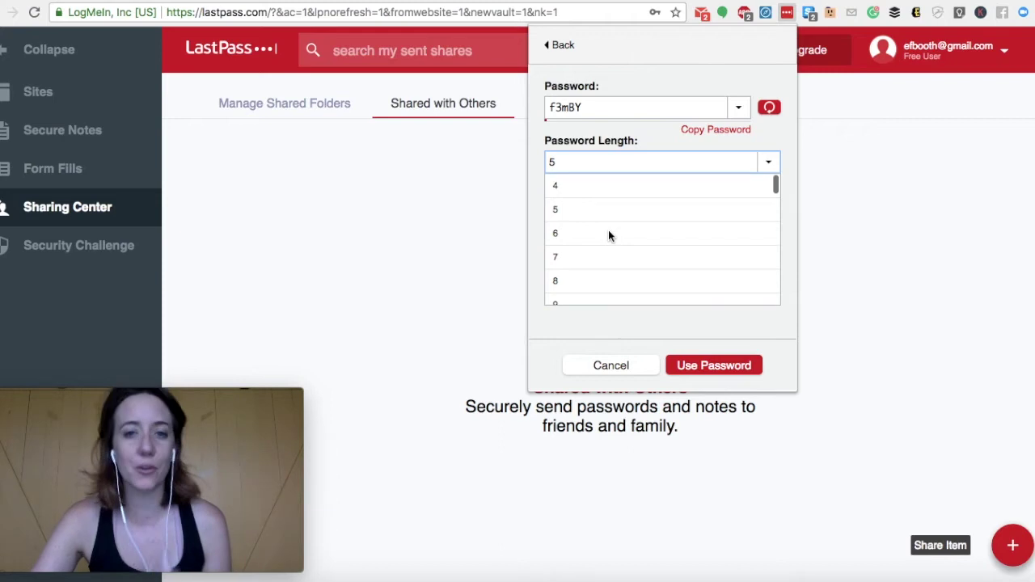
scroll(608, 232, down, 3)
scroll(587, 227, up, 1)
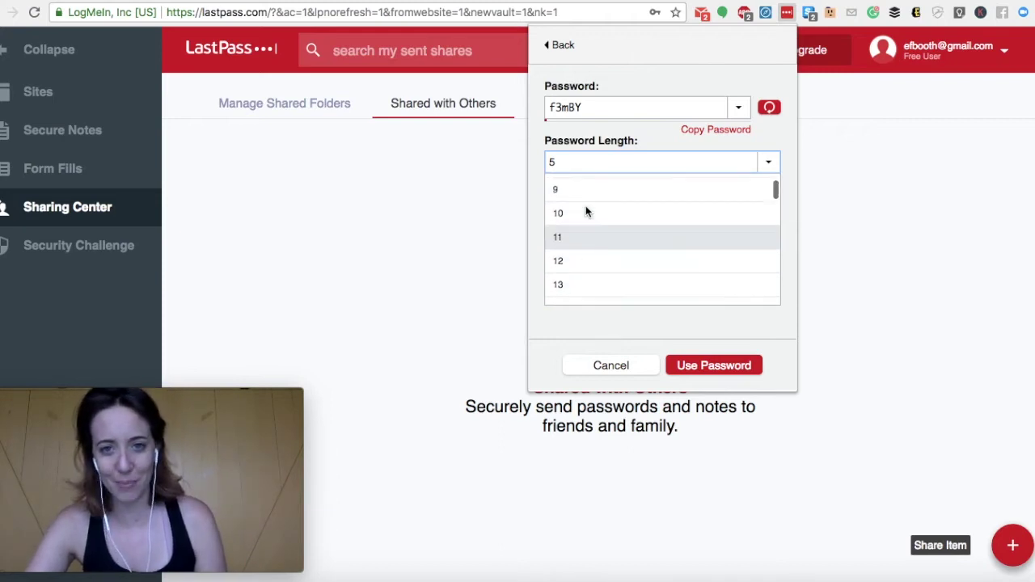
click(585, 211)
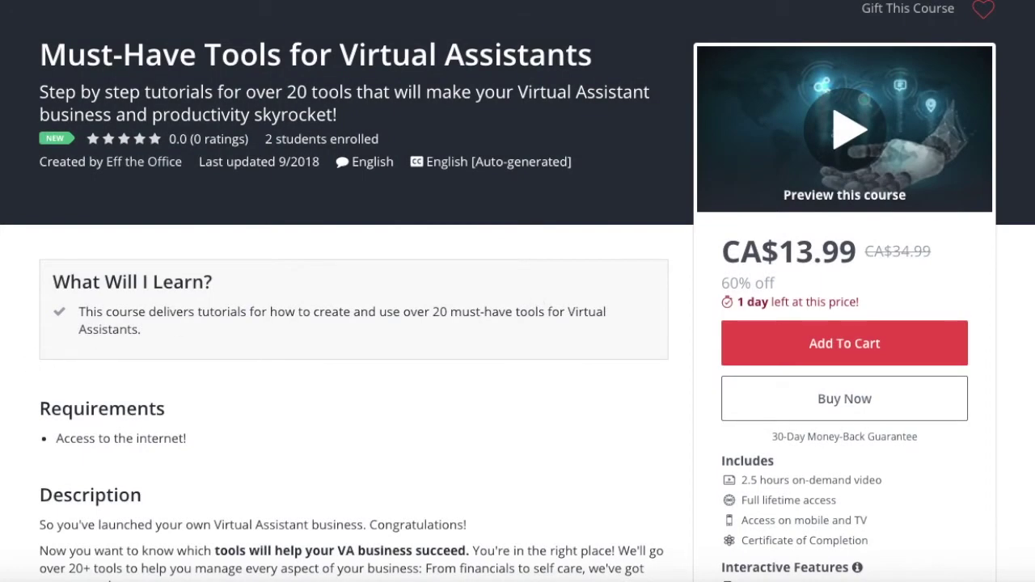
scroll(517, 291, down, 1)
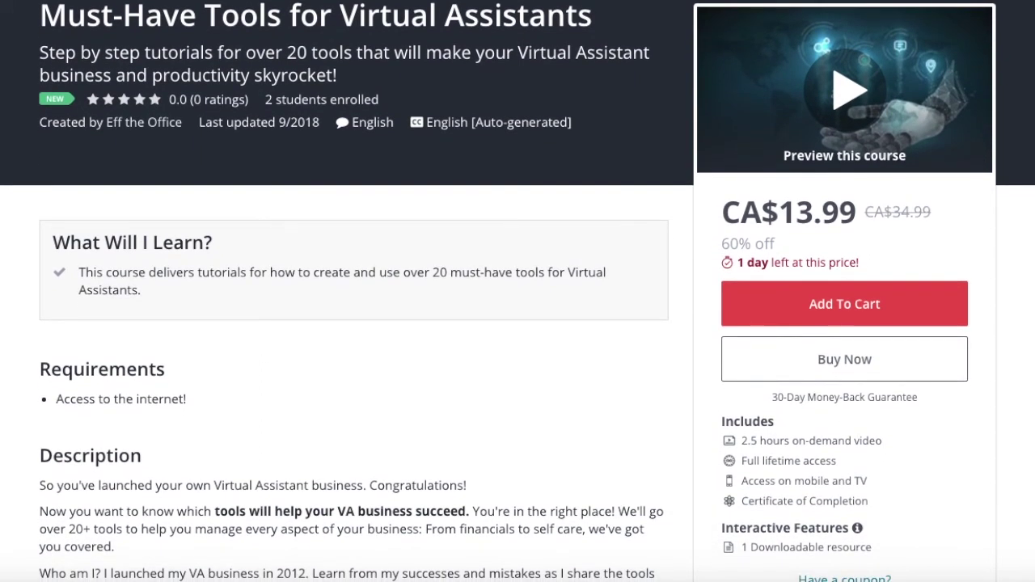
scroll(517, 291, down, 1)
scroll(517, 291, up, 2)
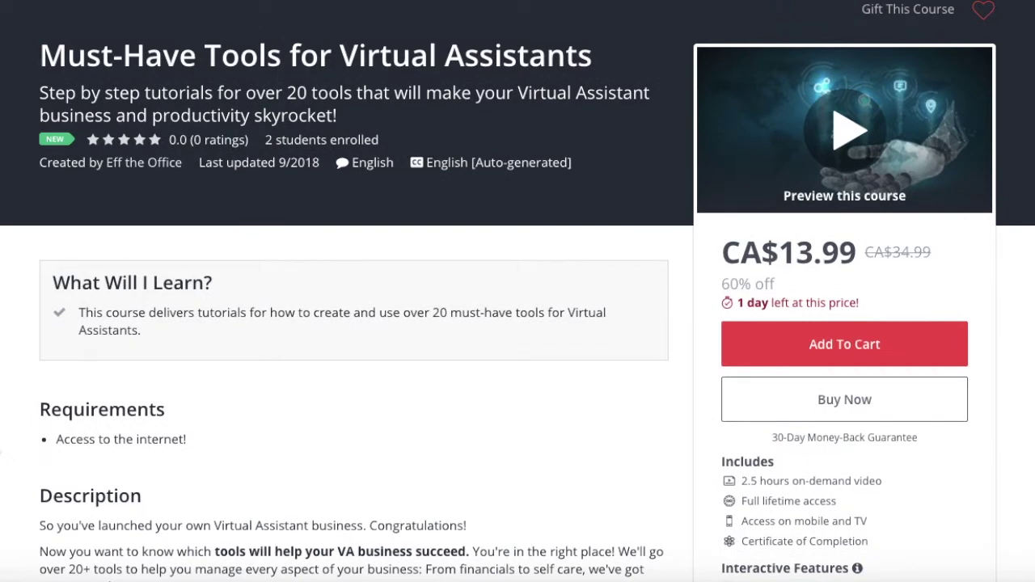
scroll(517, 292, down, 4)
scroll(517, 291, down, 5)
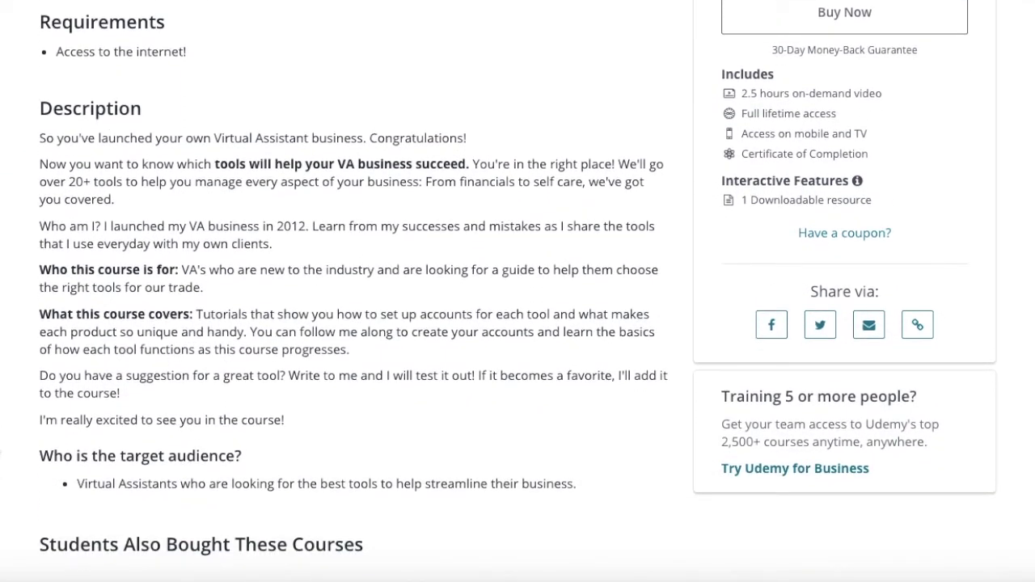
scroll(517, 291, down, 10)
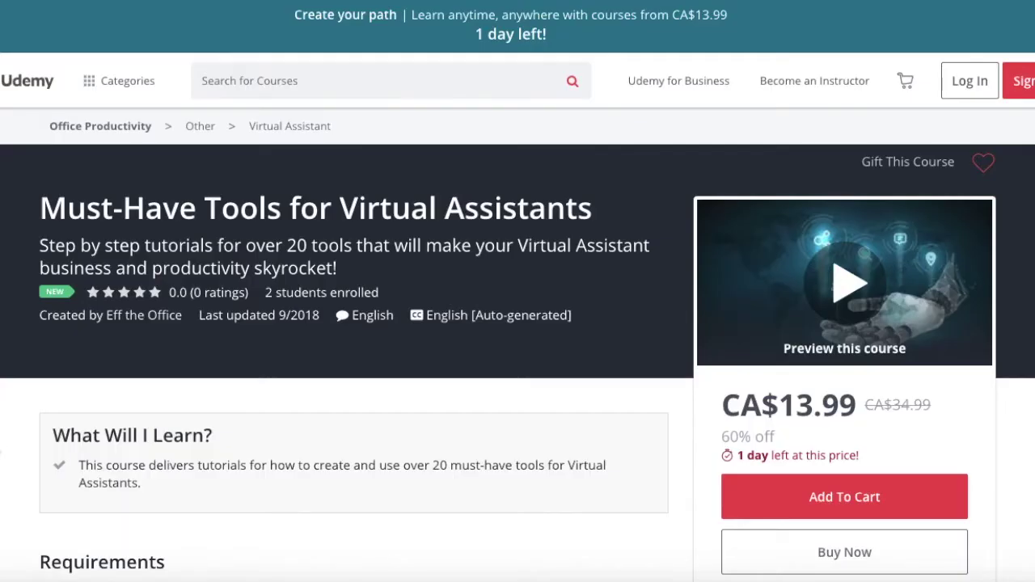
scroll(517, 291, down, 1)
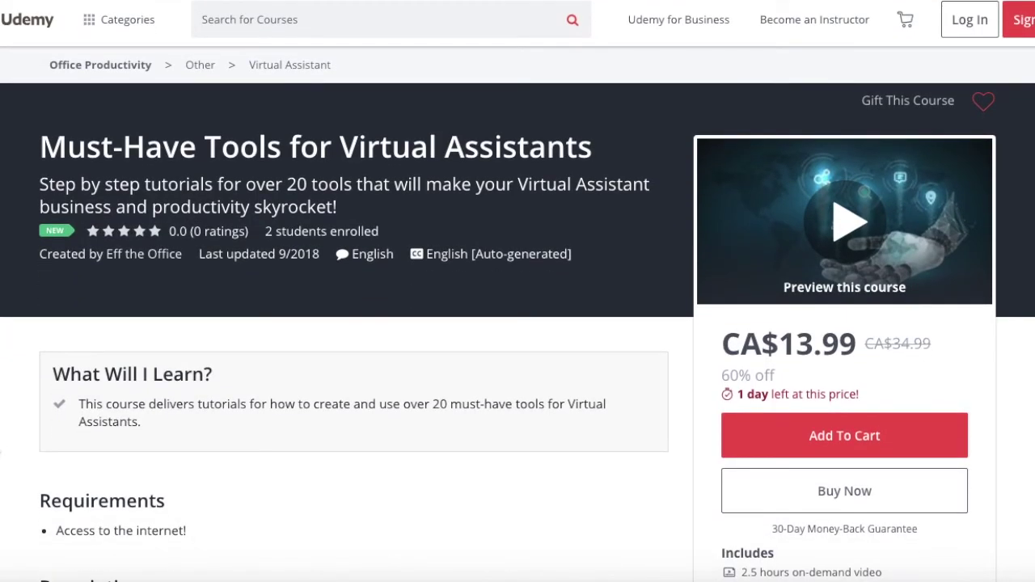
scroll(517, 291, down, 3)
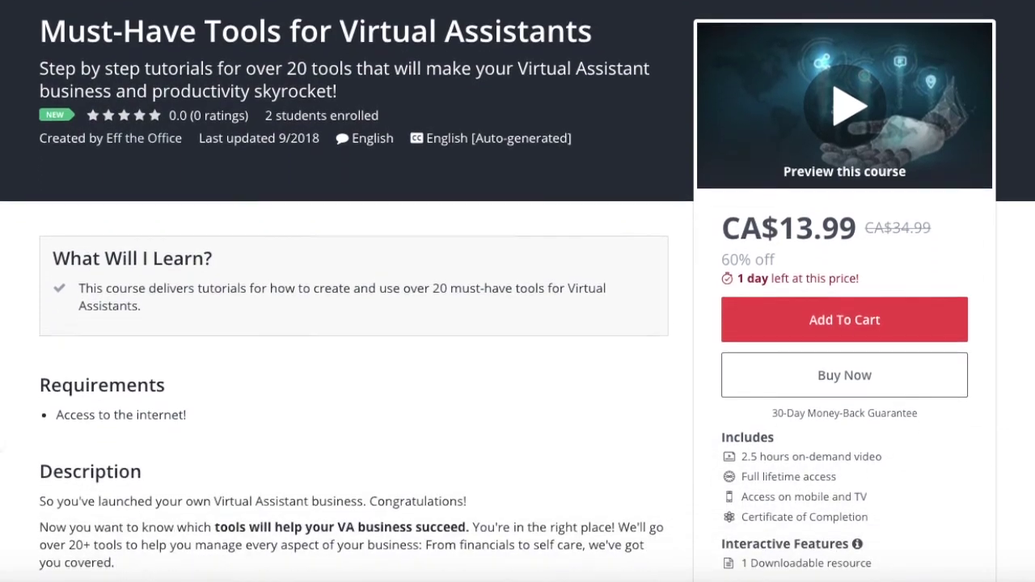
scroll(517, 291, down, 3)
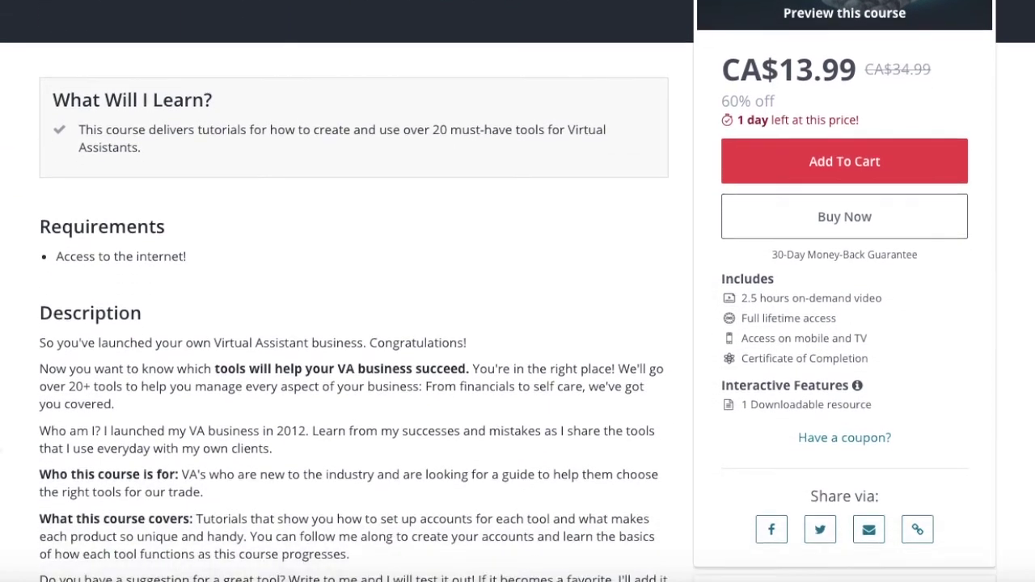